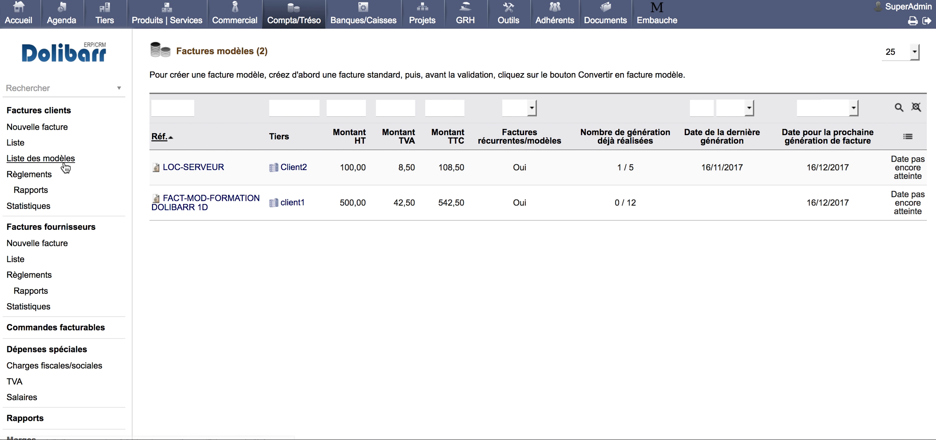
Start a new customer invoice for client1.
left_click(55, 132)
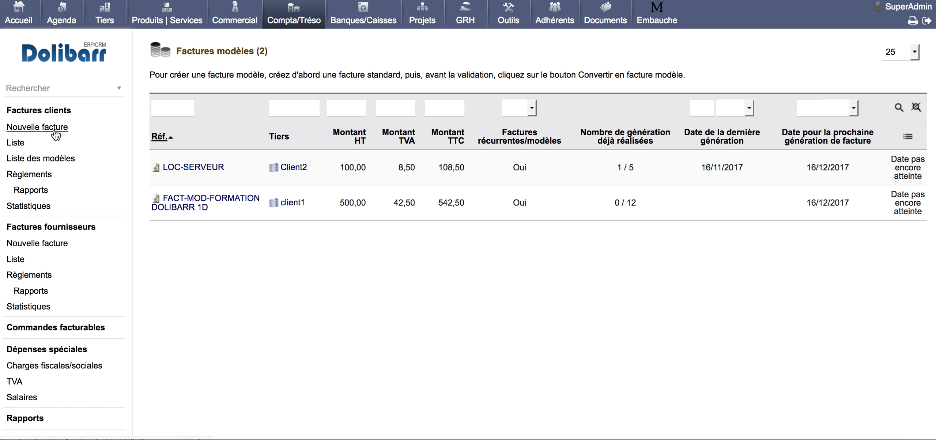
left_click(348, 126)
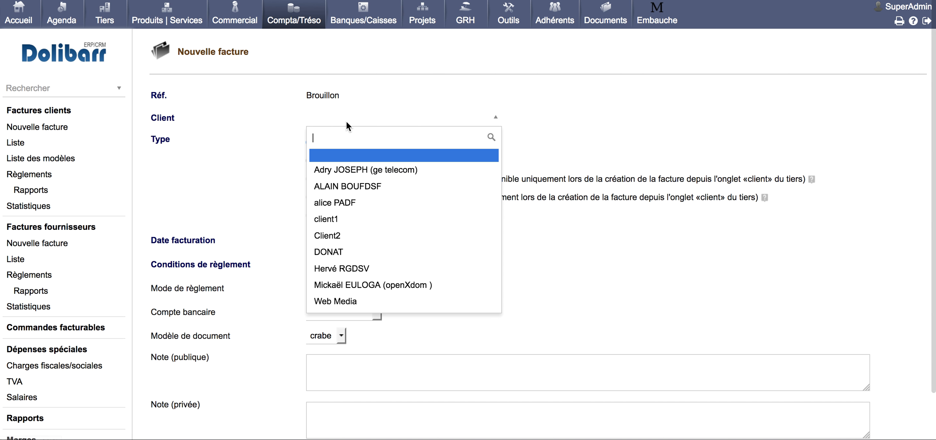
left_click(338, 217)
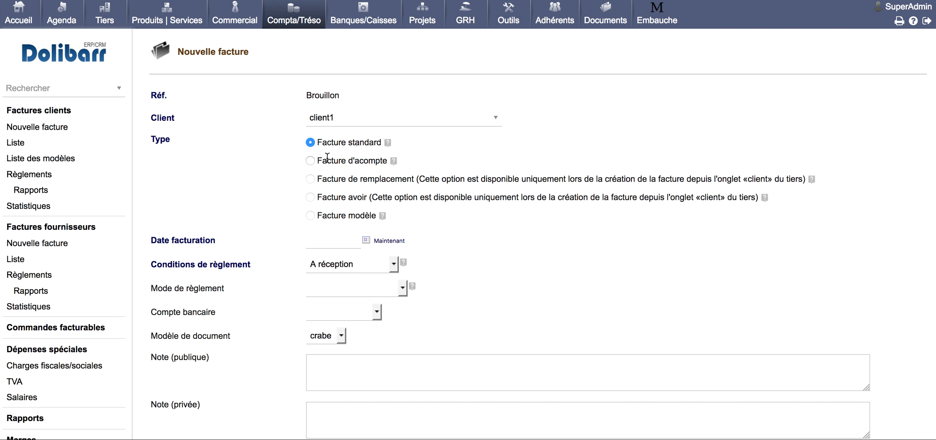
triple_click(312, 218)
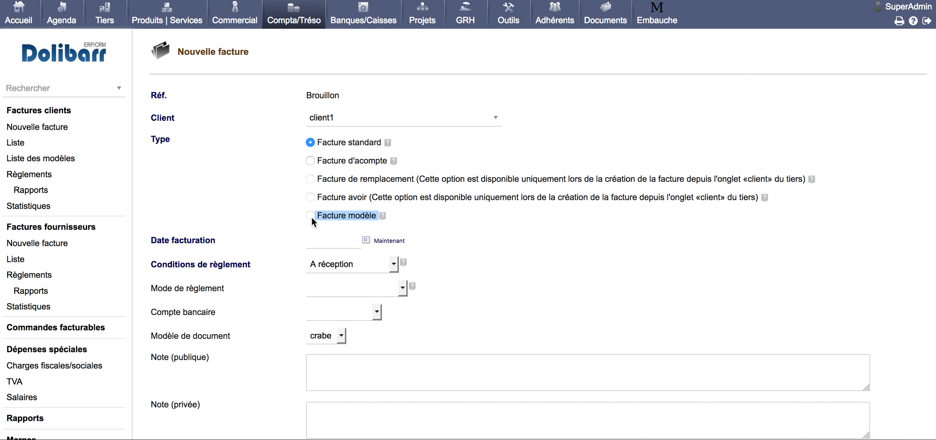
left_click(526, 228)
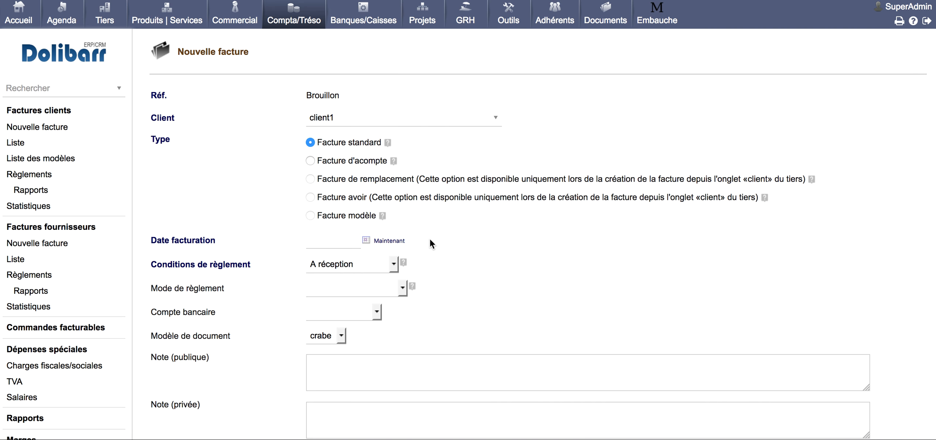
Set the invoice date to 16/11/2017 and the payment method to Espèce, and create the draft.
left_click(389, 241)
scroll(524, 257, "down", 3)
left_click(372, 234)
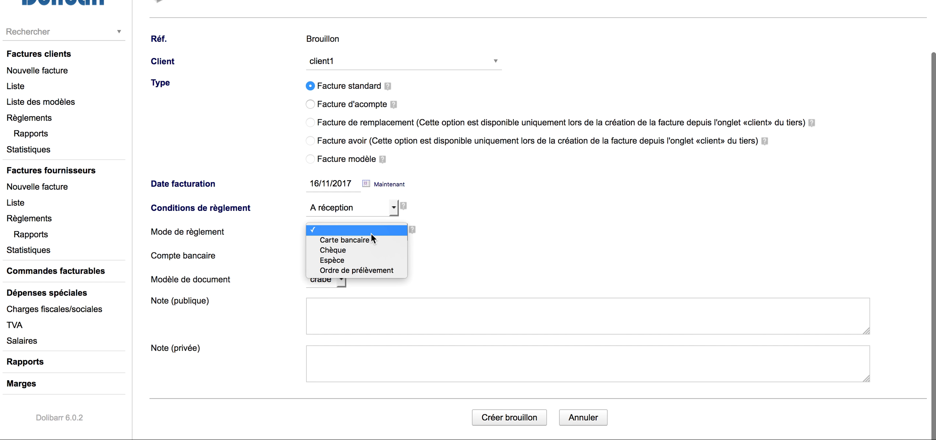
left_click(351, 261)
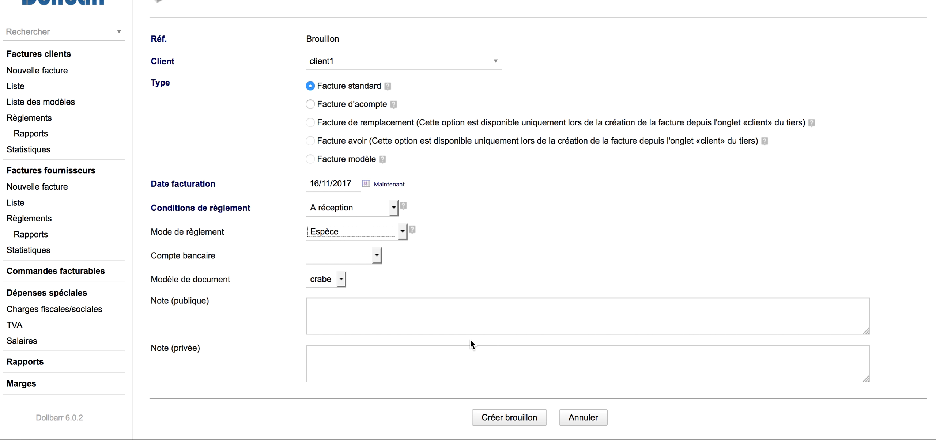
left_click(520, 418)
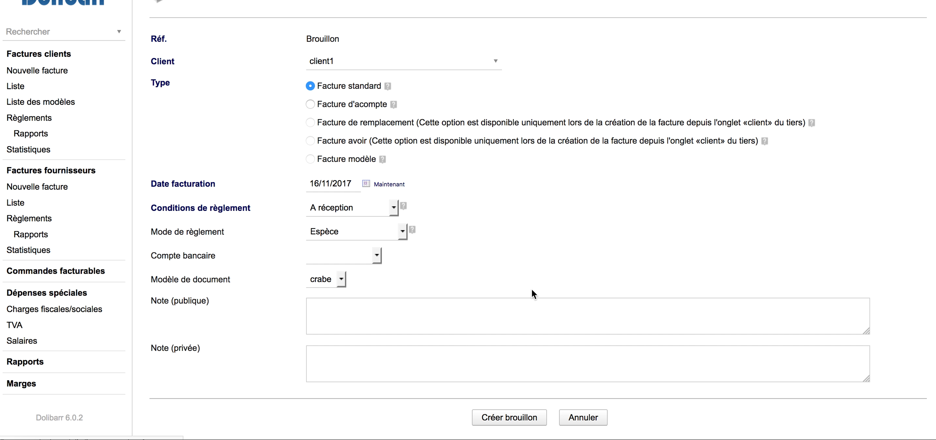
Add a free-text line of type Service described as "Formation dolibarr" with a unit price excluding tax of 300.
scroll(227, 246, "down", 10)
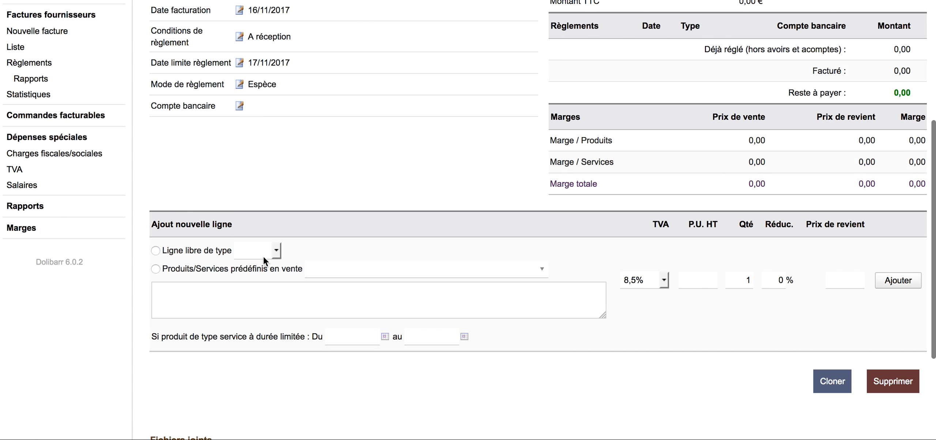
left_click(187, 226)
left_click(262, 223)
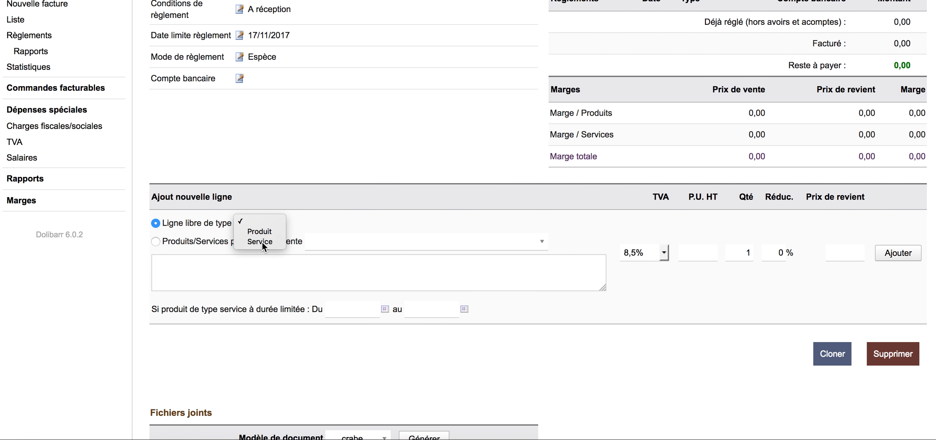
left_click(260, 242)
type("F")
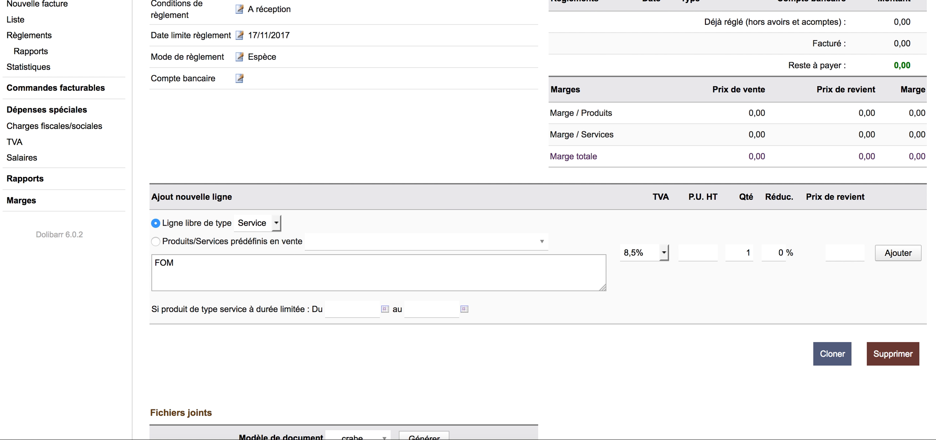
type("ormation dolibarr")
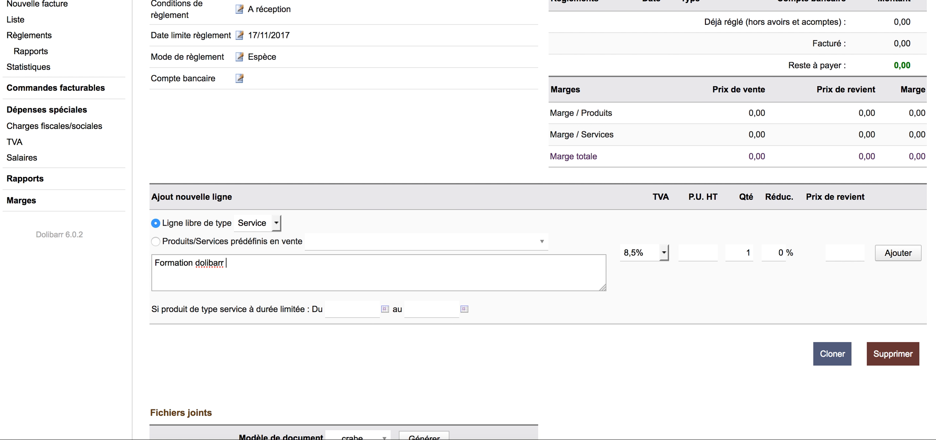
left_click(690, 253)
type("300")
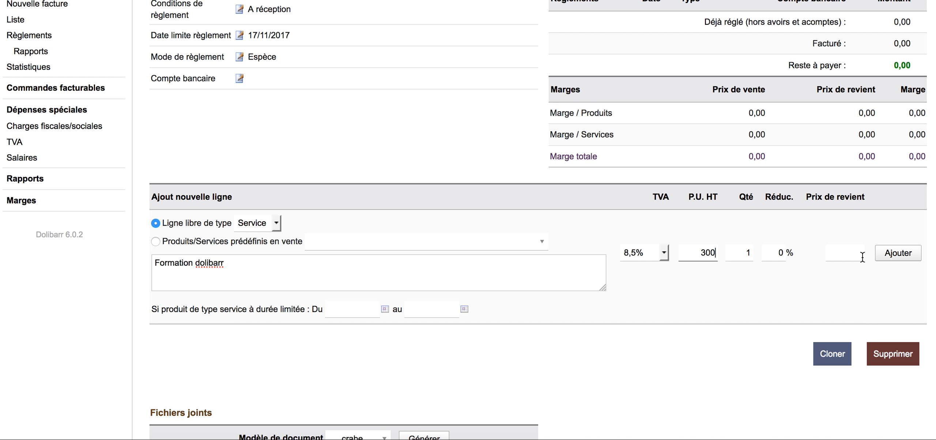
left_click(901, 257)
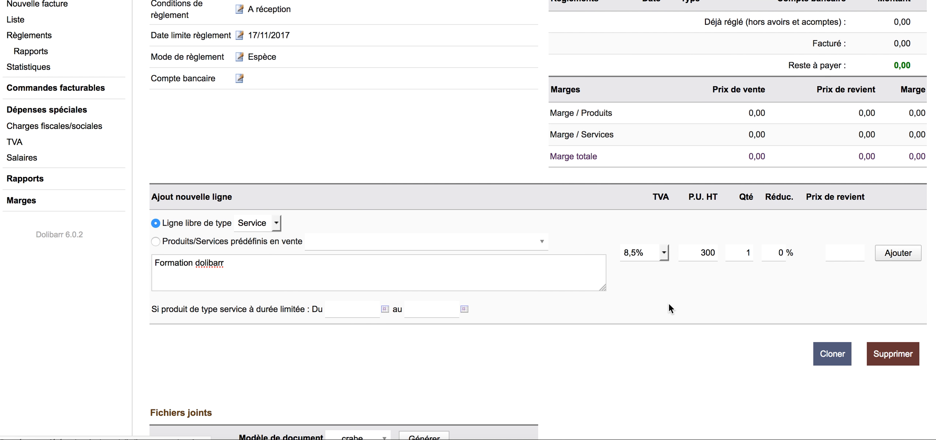
Convert the draft invoice into a template invoice and title it FACT-FORMATION-DOLIBARR-PRES.
scroll(714, 273, "down", 2)
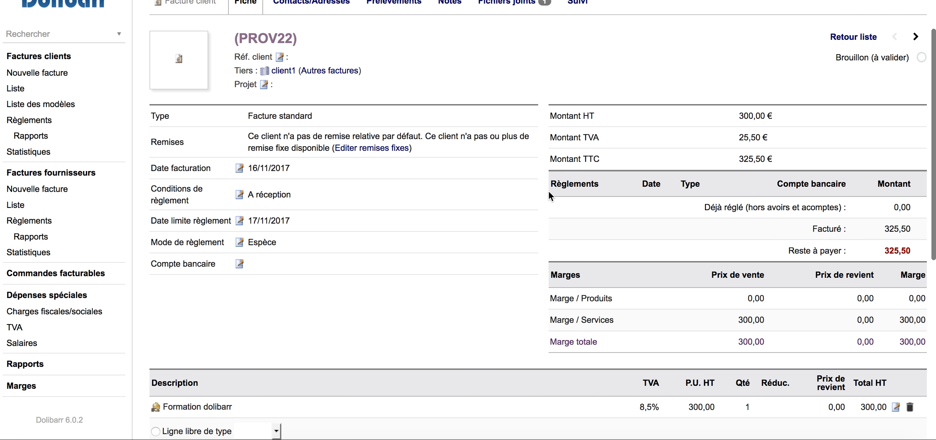
scroll(549, 192, "down", 8)
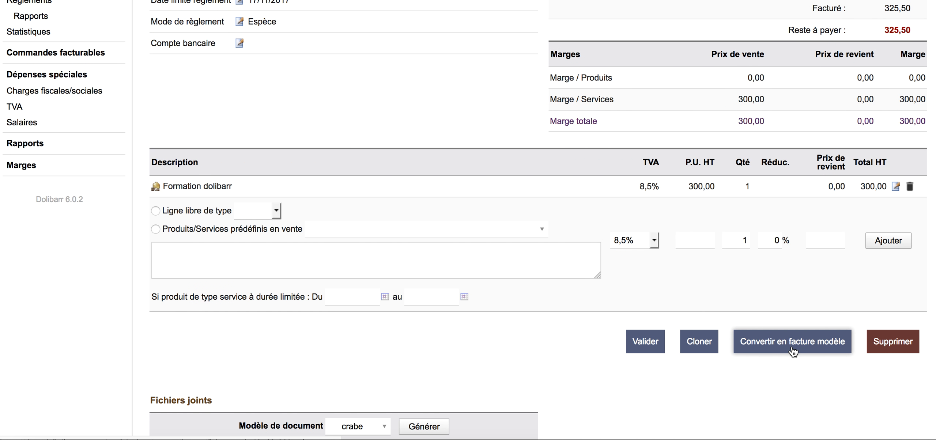
left_click(796, 346)
left_click(404, 101)
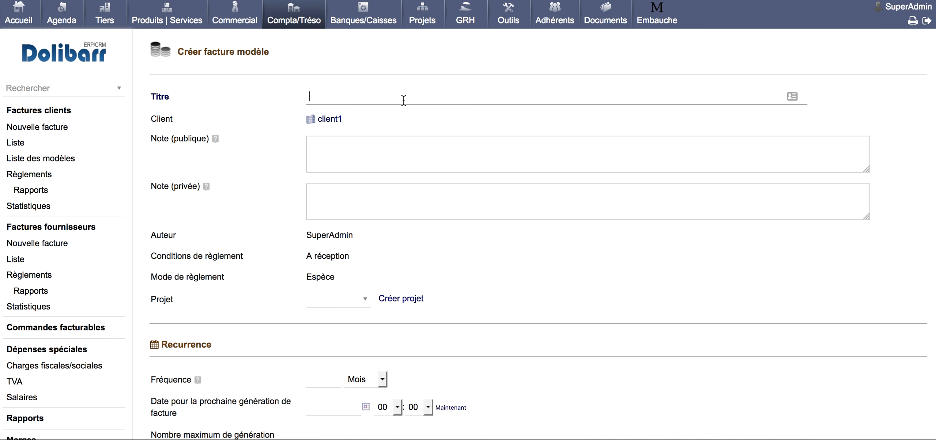
type("FACT-FORMATION-DOLIBAAR")
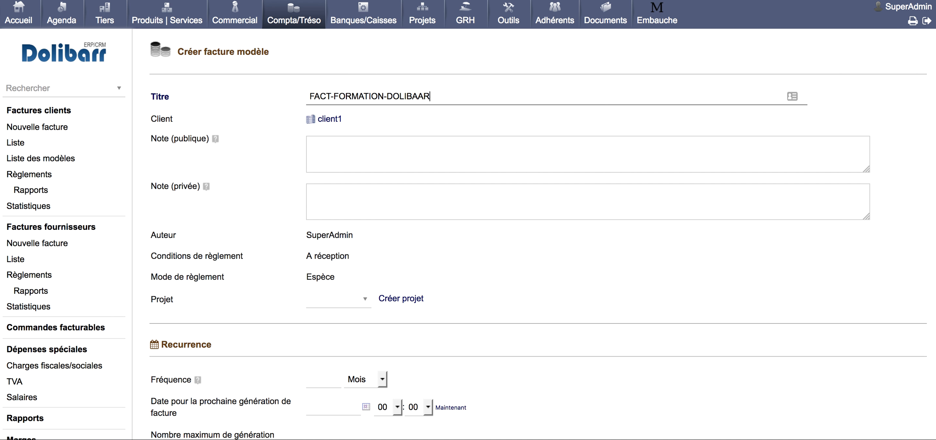
key("BackSpace")
type("RR-PRES")
Set the template's recurrence to every 1 Mois, with the next invoice generation date on 16/12/2017.
scroll(324, 293, "down", 3)
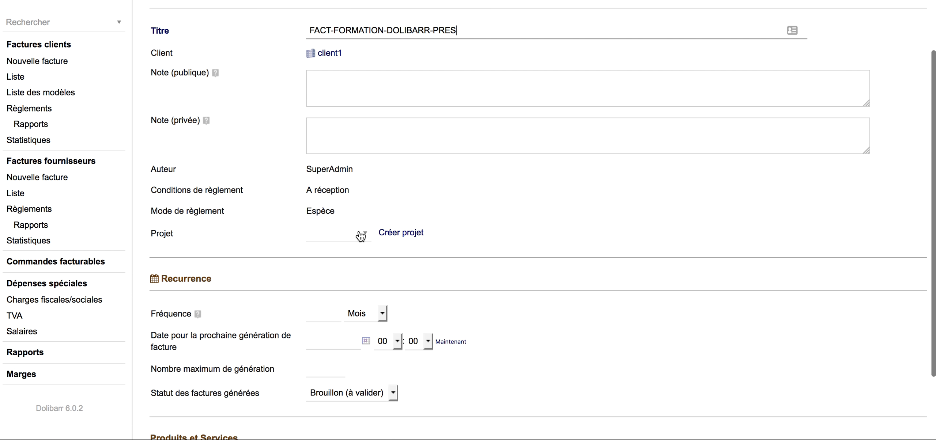
left_click(325, 318)
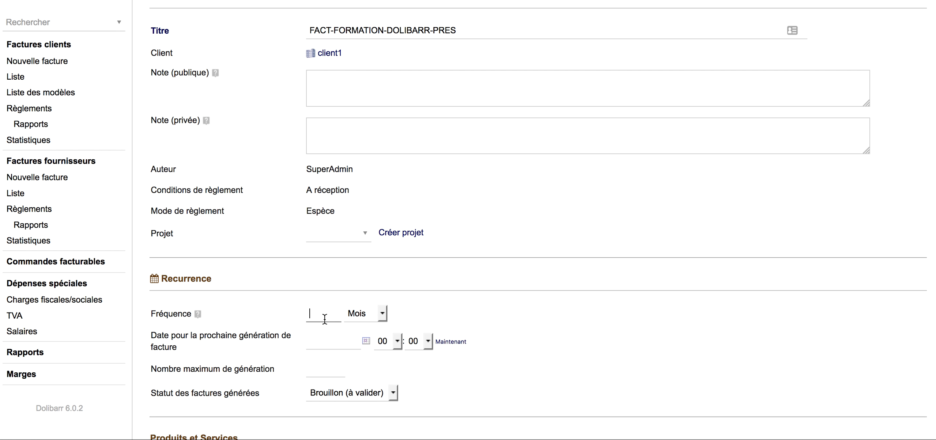
type("1")
left_click(383, 314)
left_click(365, 313)
left_click(366, 341)
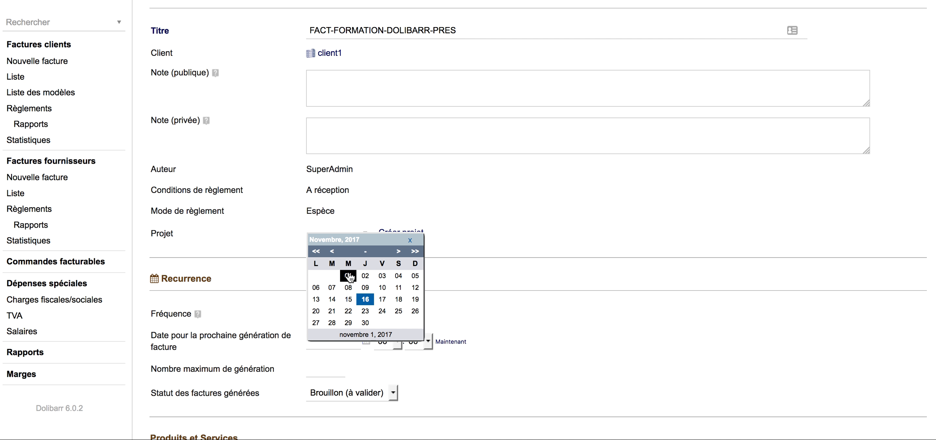
left_click(398, 252)
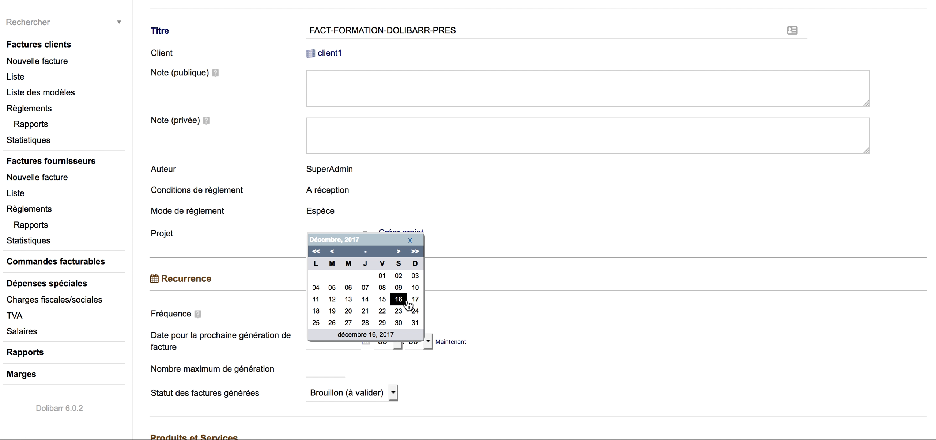
left_click(404, 300)
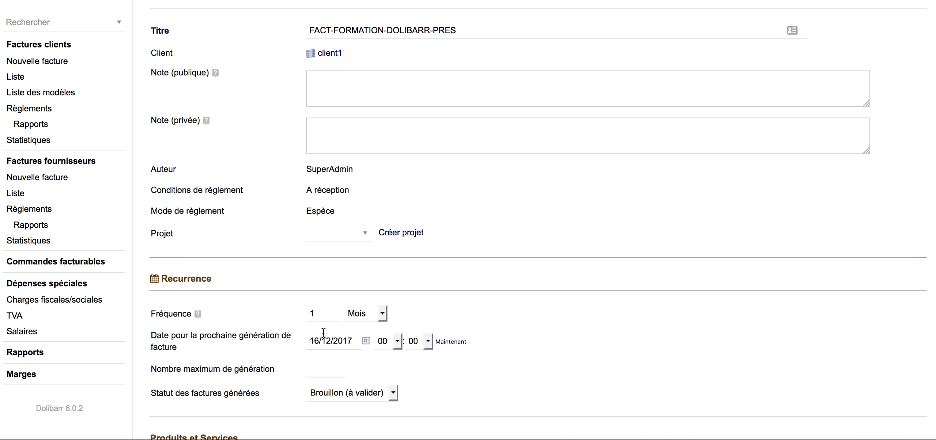
Limit the template to 12 generations, set the generated invoices' status to Validée (à payer), and create it.
left_click(327, 370)
type("12")
scroll(503, 399, "down", 5)
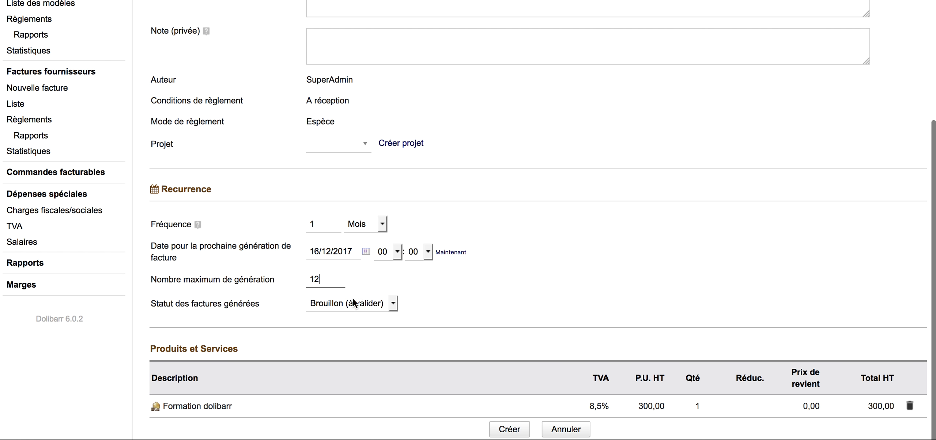
left_click(368, 303)
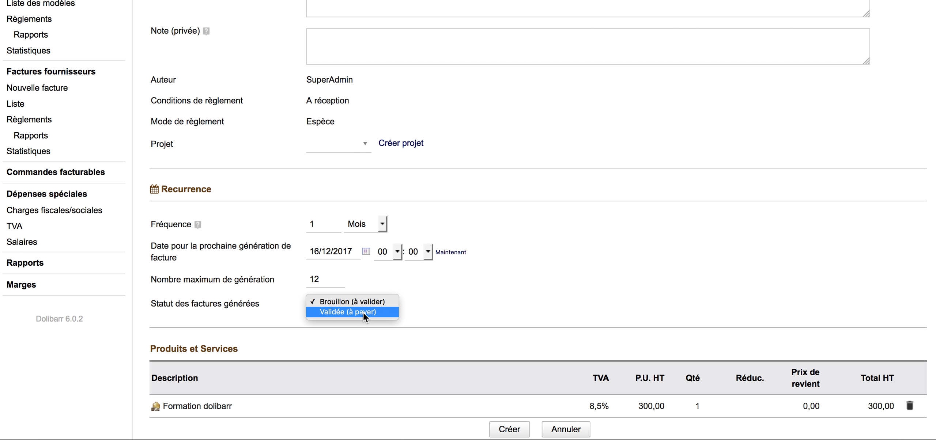
left_click(363, 313)
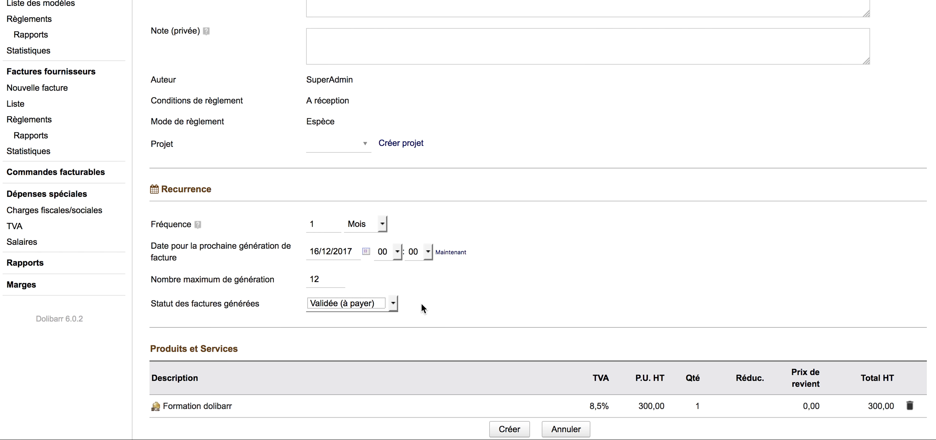
left_click(471, 309)
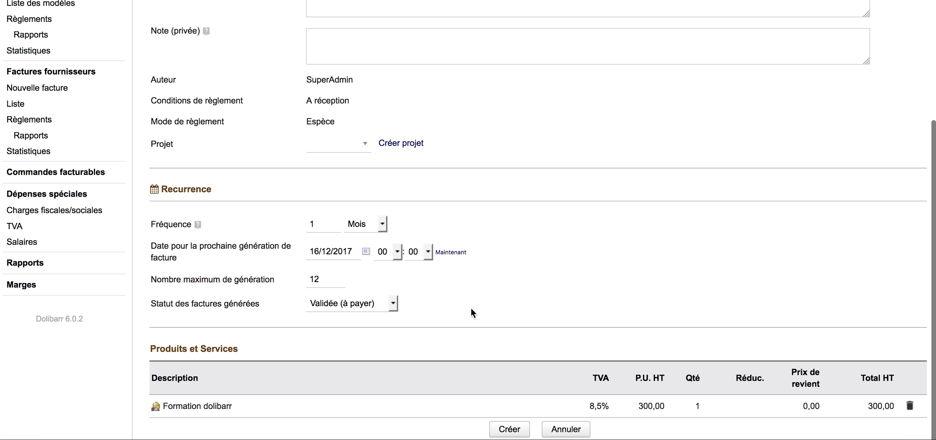
left_click(521, 431)
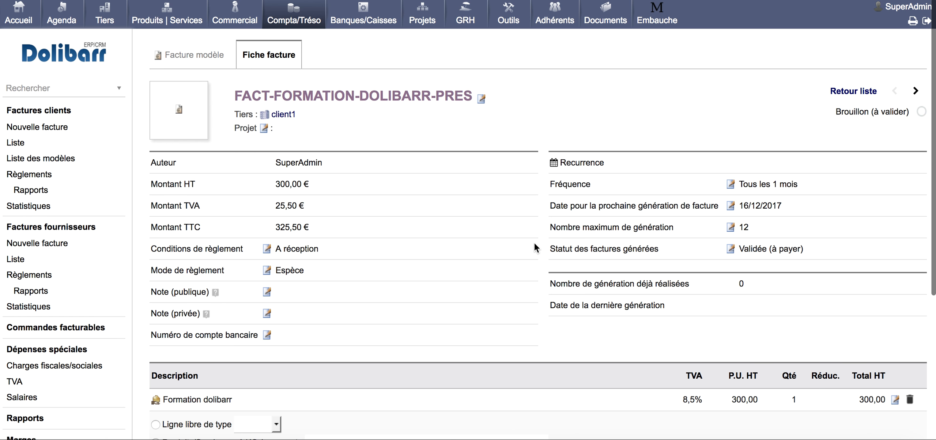
Review the new template invoice's record and display the list of template invoices.
scroll(535, 244, "down", 4)
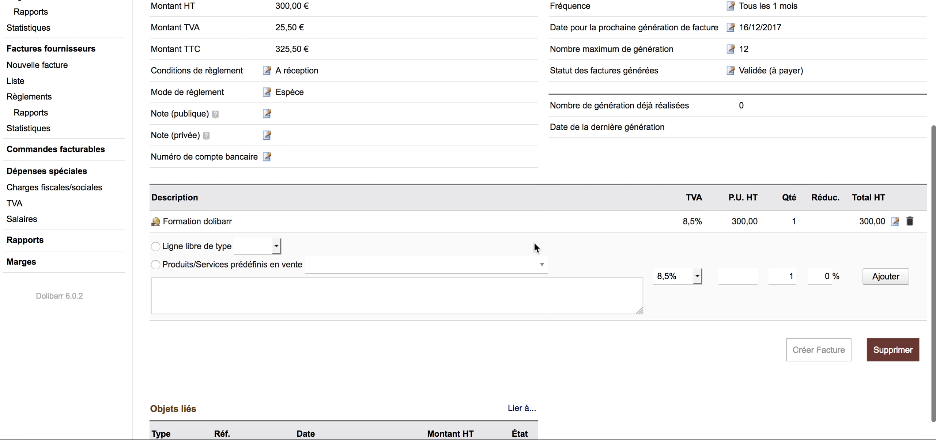
scroll(507, 131, "up", 5)
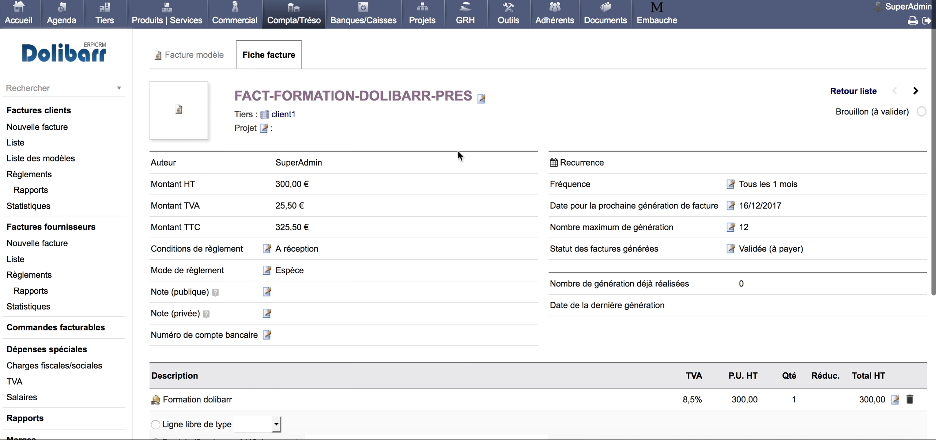
left_click(17, 159)
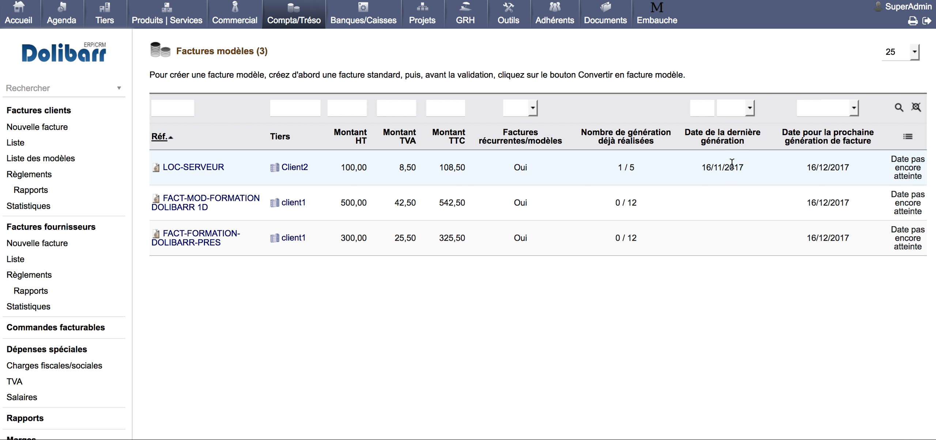
Display the list of scheduled jobs (Travaux planifiés) from the administration tools.
left_click(16, 22)
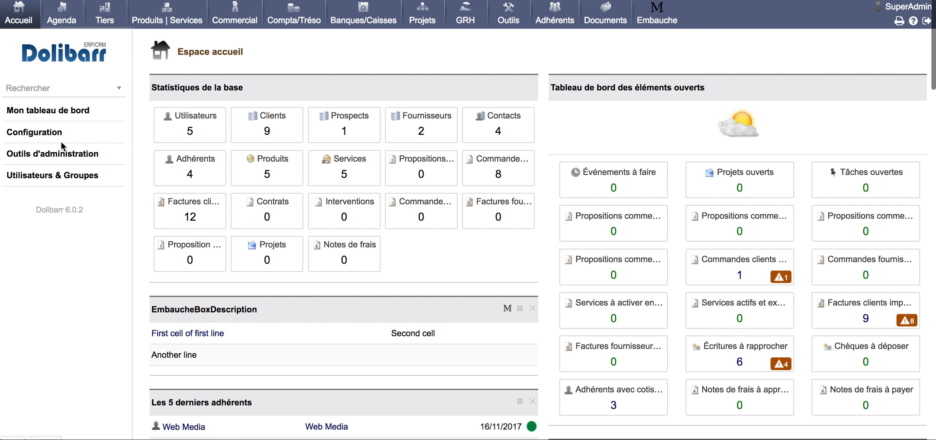
left_click(63, 158)
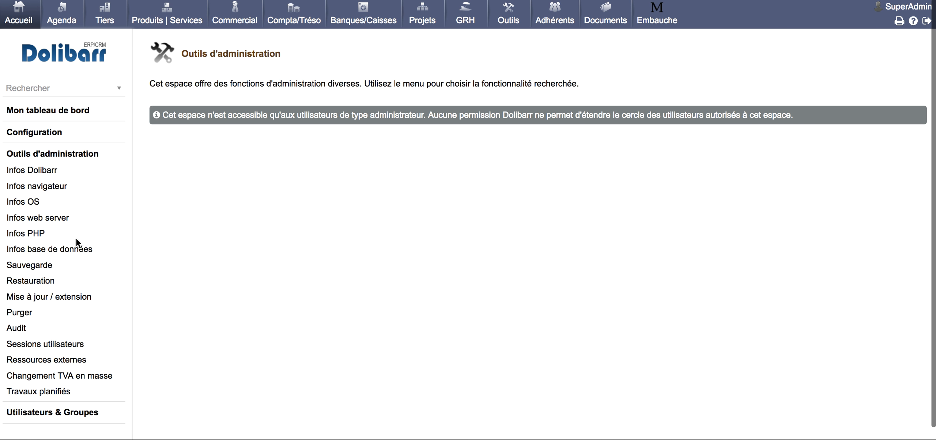
scroll(75, 238, "down", 1)
left_click(63, 388)
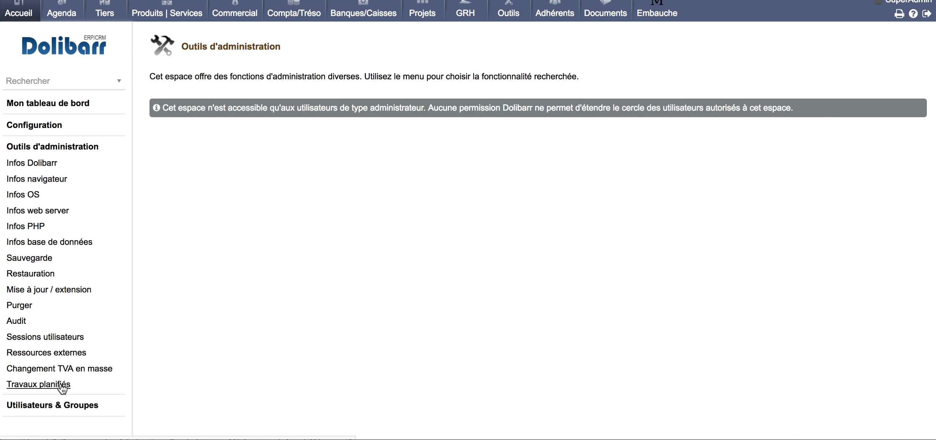
left_click(16, 24)
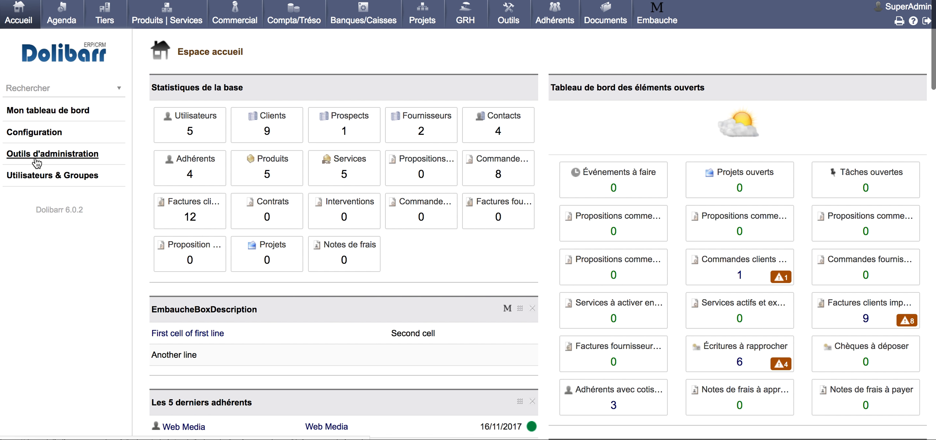
left_click(36, 156)
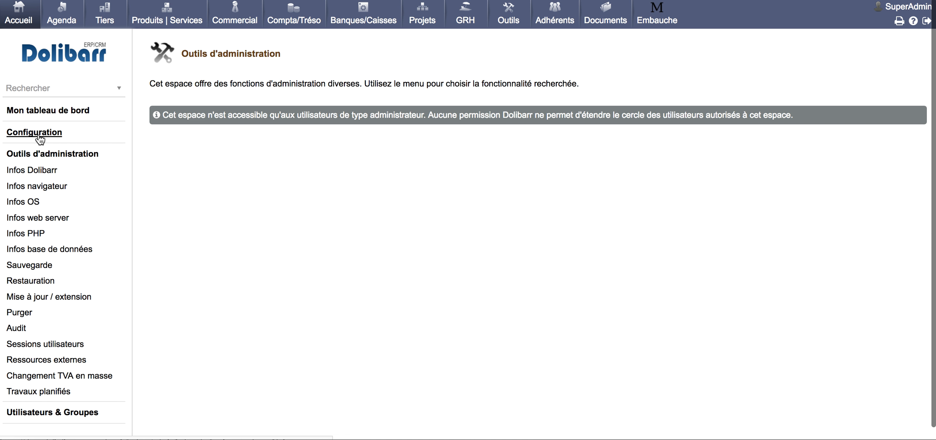
left_click(43, 392)
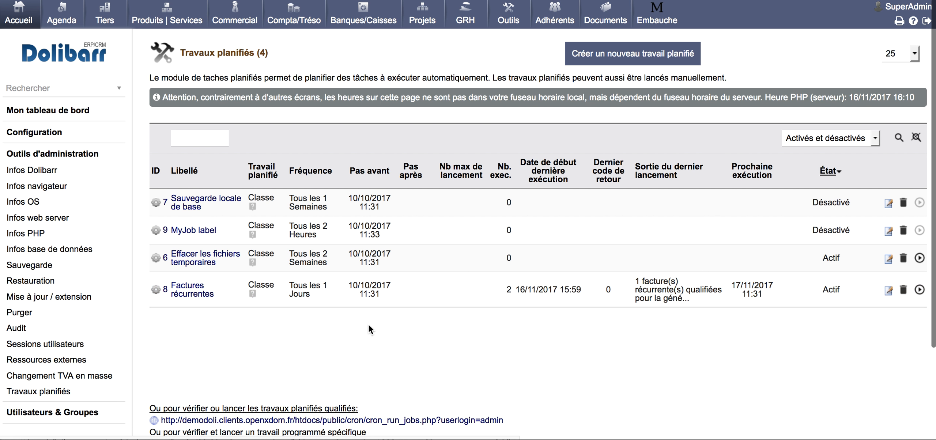
Launch the Factures récurrentes scheduled job manually and review its last execution dates, return code and output.
left_click(190, 293)
scroll(366, 302, "down", 6)
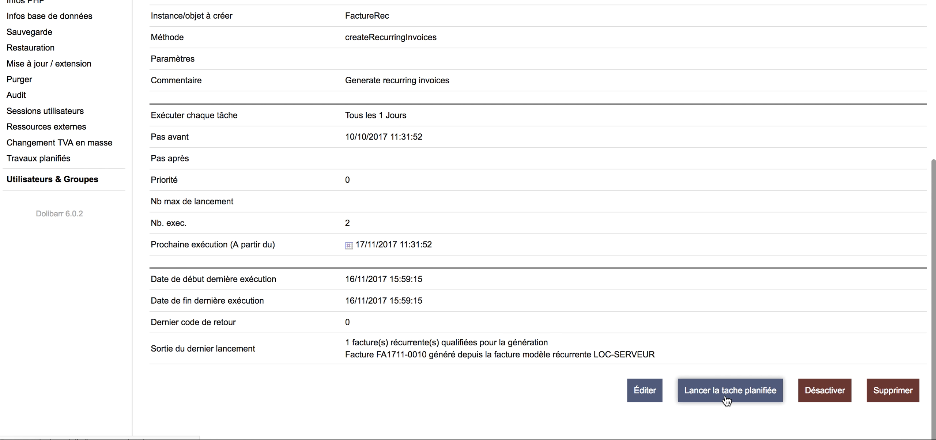
left_click(727, 391)
left_click(565, 268)
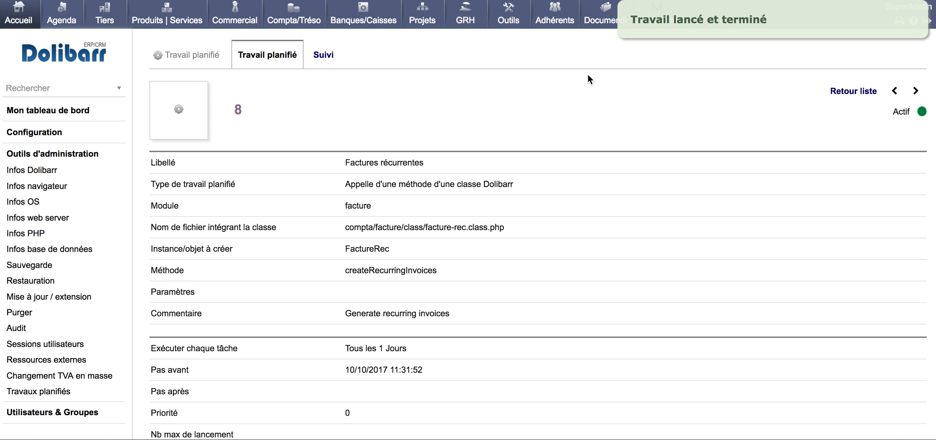
scroll(591, 227, "down", 6)
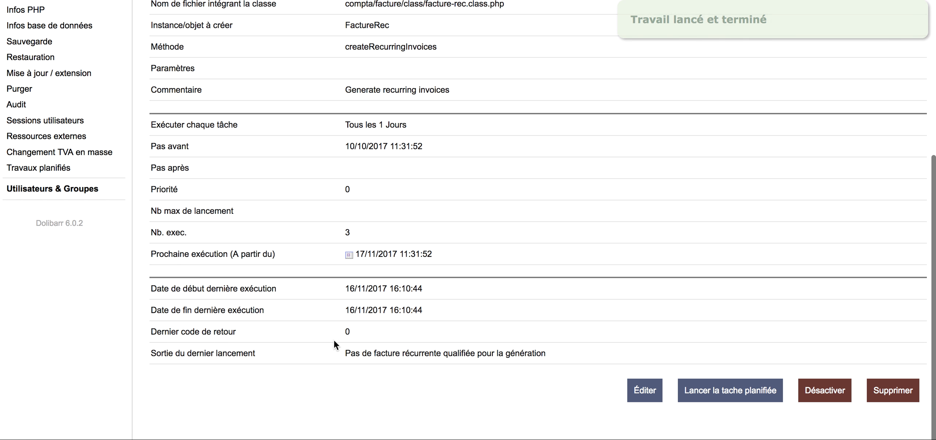
scroll(493, 309, "up", 6)
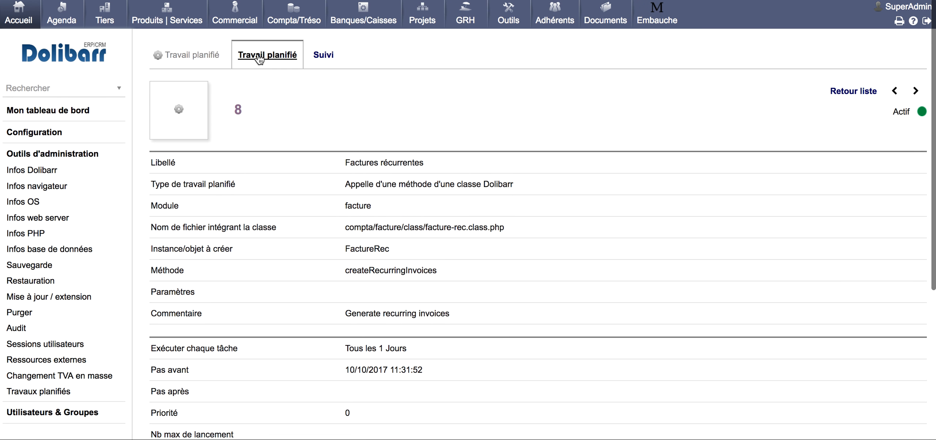
Return to the accounting area and display the list of customer template invoices.
left_click(231, 19)
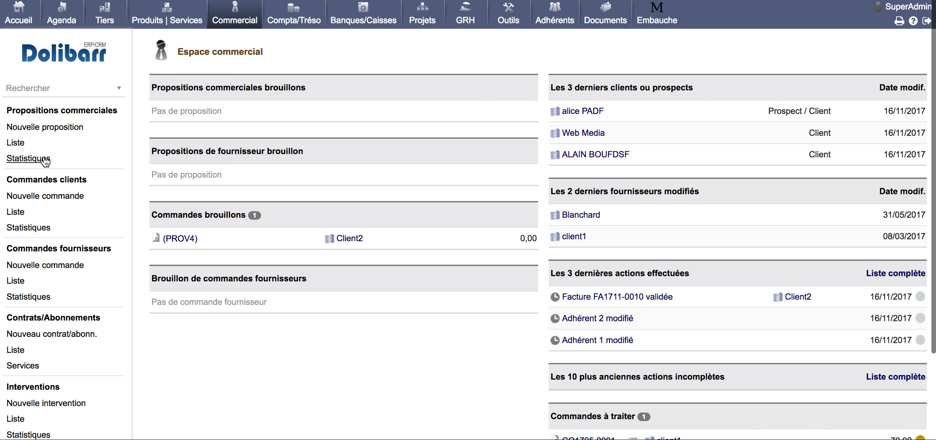
left_click(288, 19)
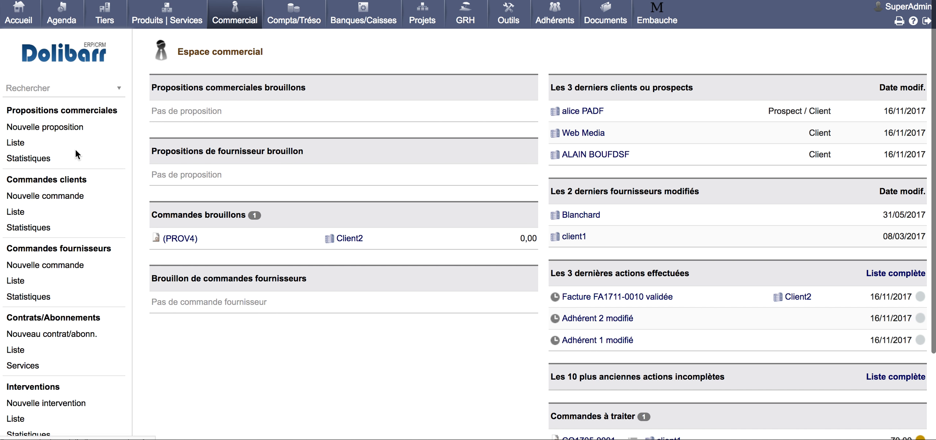
left_click(22, 159)
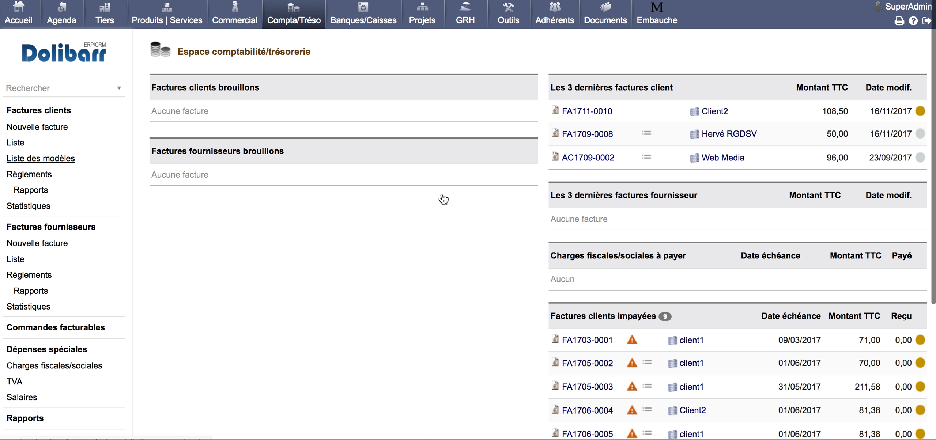